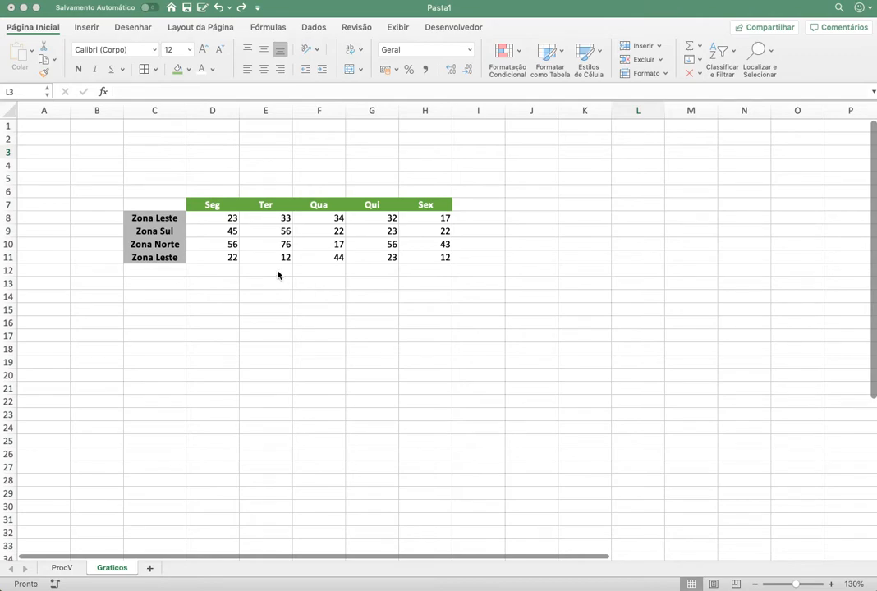
- Apply the green-yellow-red color scale conditional formatting to the daily values in D8:H11
left_click(208, 222)
left_click_drag(207, 221, 412, 260)
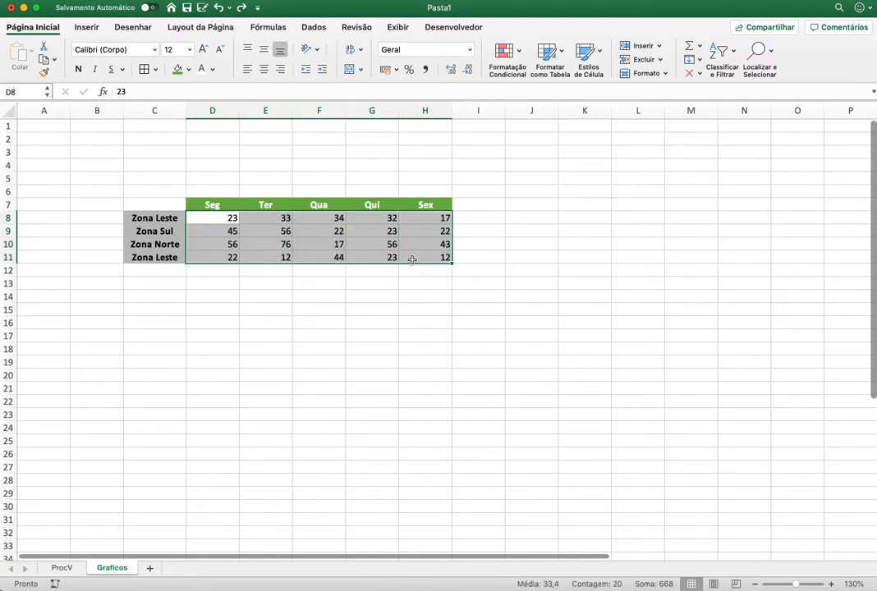
left_click(519, 51)
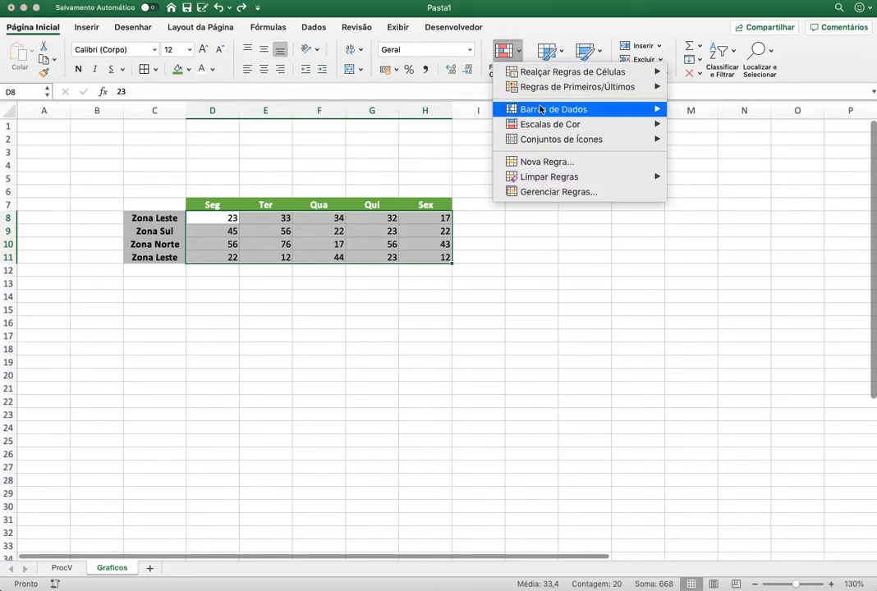
mouse_move(541, 127)
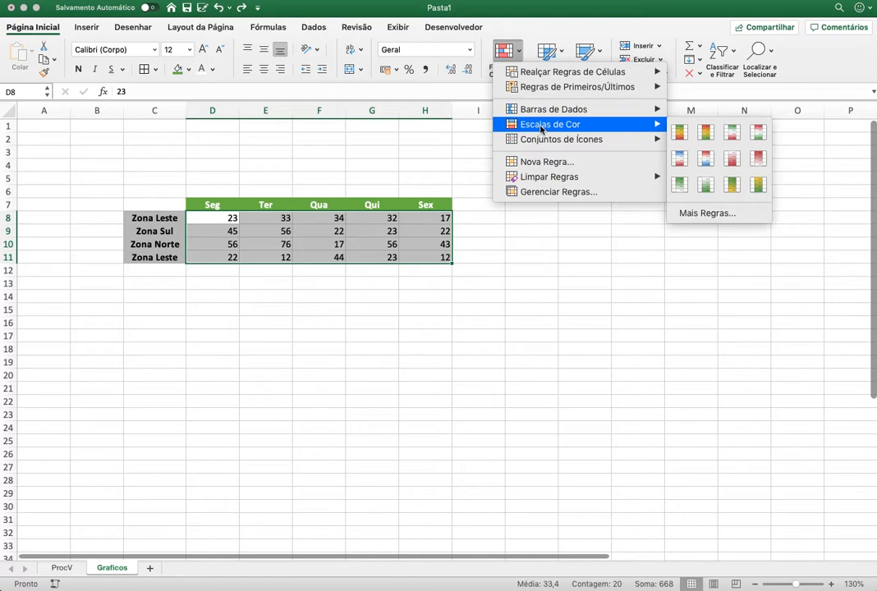
left_click(683, 136)
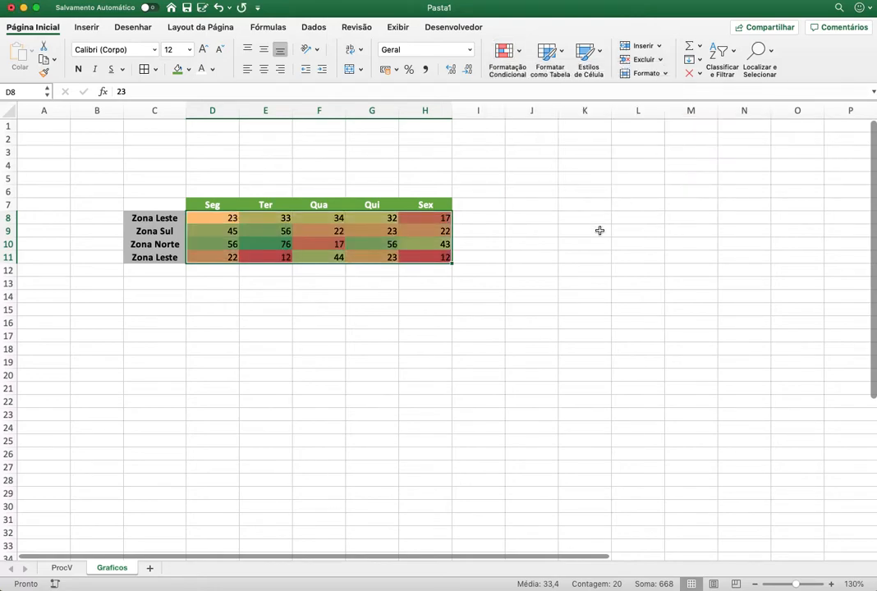
left_click(532, 311)
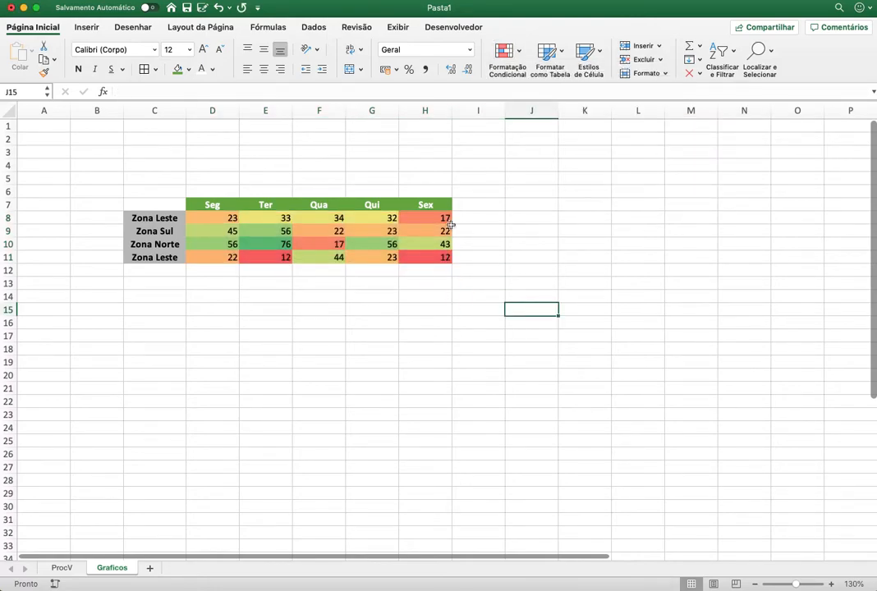
- Set the Ter value in E11 to 2 and the Zona Norte Ter value in E10 to 120
left_click(264, 243)
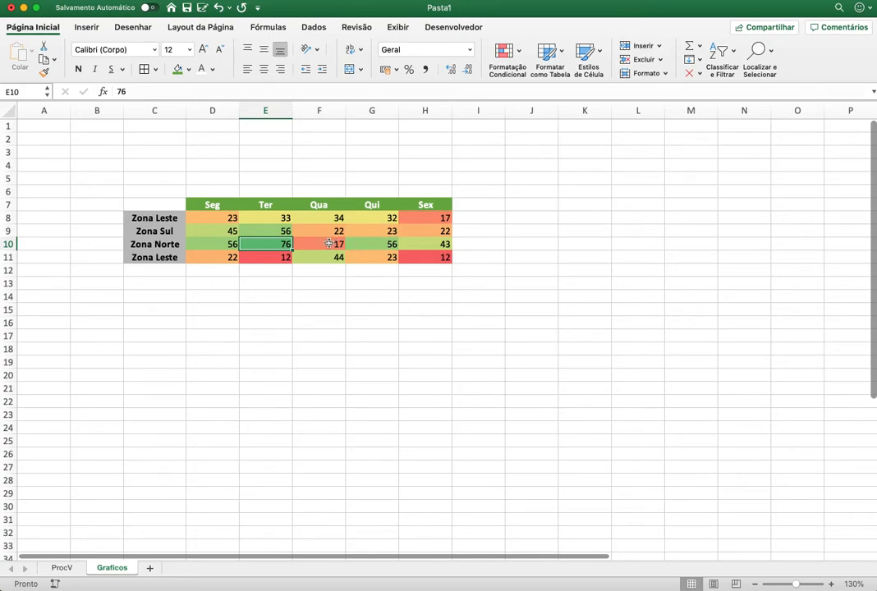
scroll(286, 250, "right", 1)
scroll(255, 257, "left", 1)
left_click(270, 262)
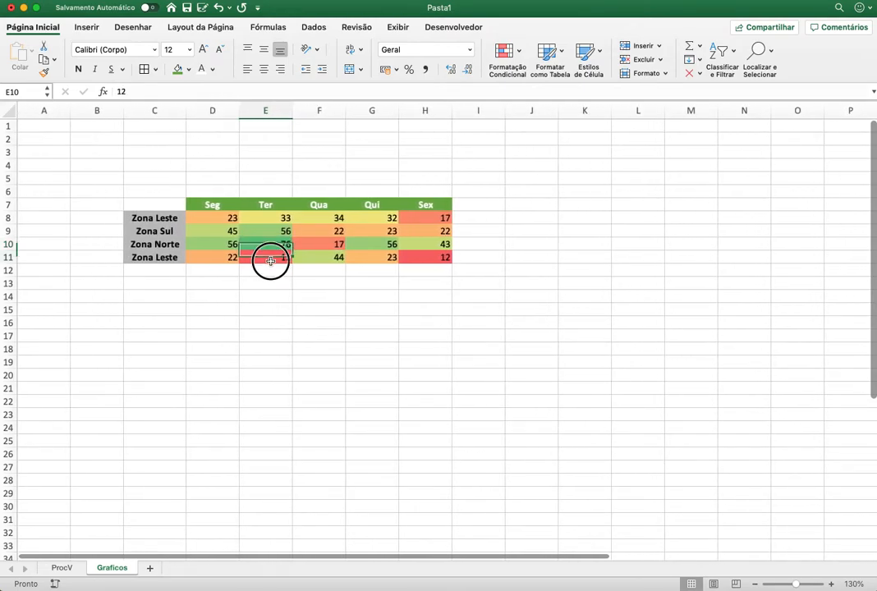
type("2")
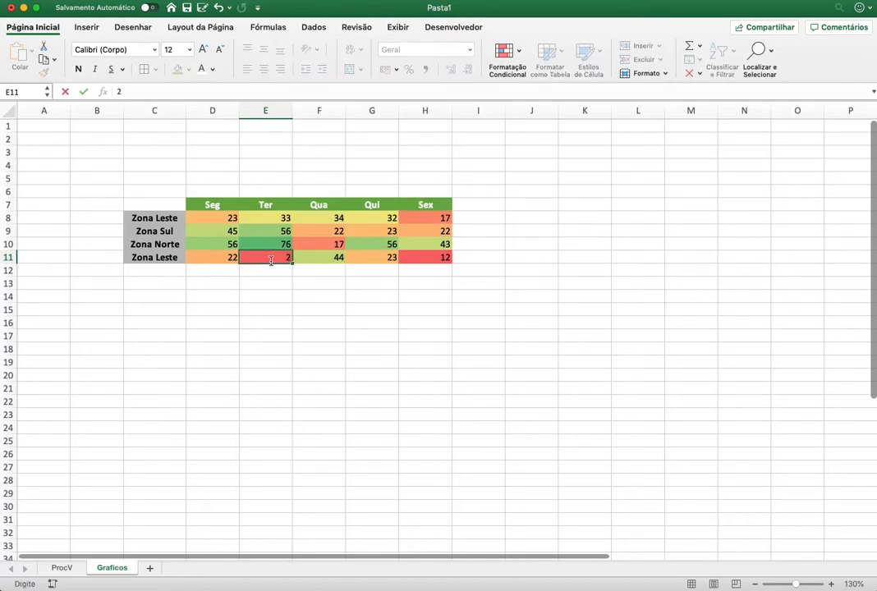
key("Return")
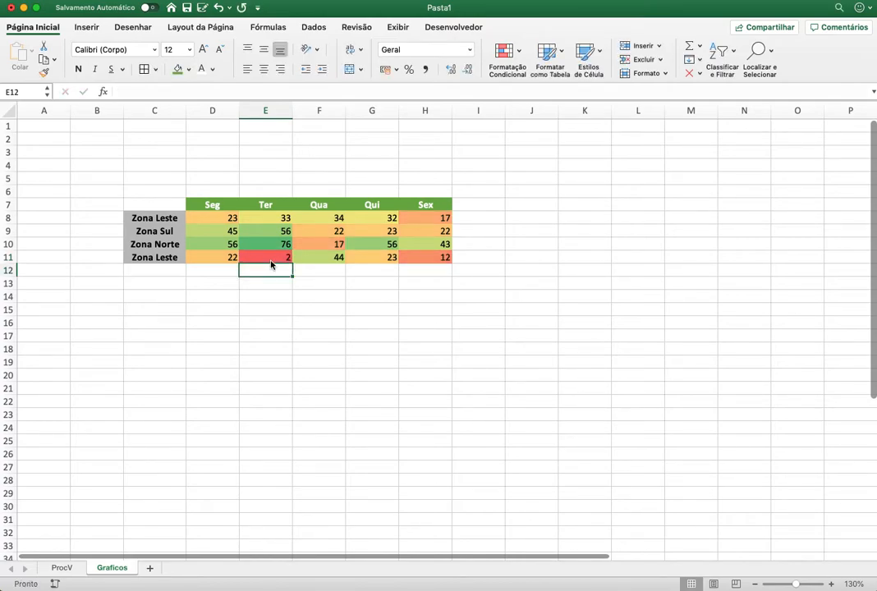
left_click(271, 244)
type("120")
key("Return")
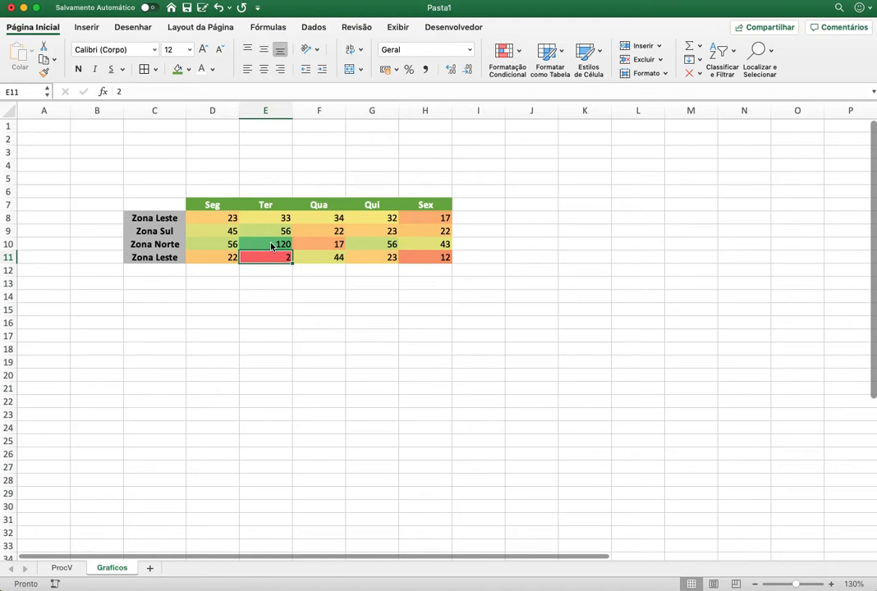
- Undo both Ter value changes and the color scale formatting on D8:H11
key("super+z")
key("super+z")
key("super+z")
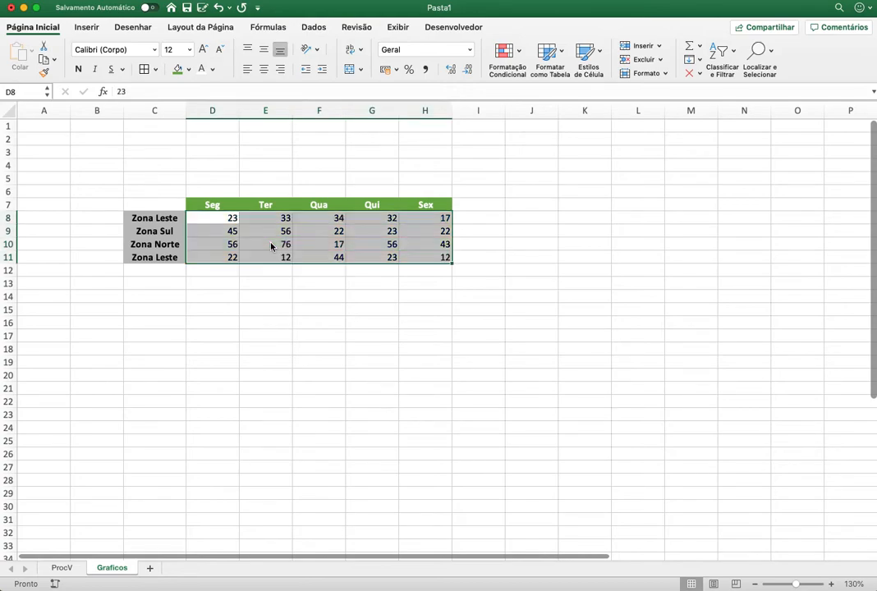
left_click(322, 312)
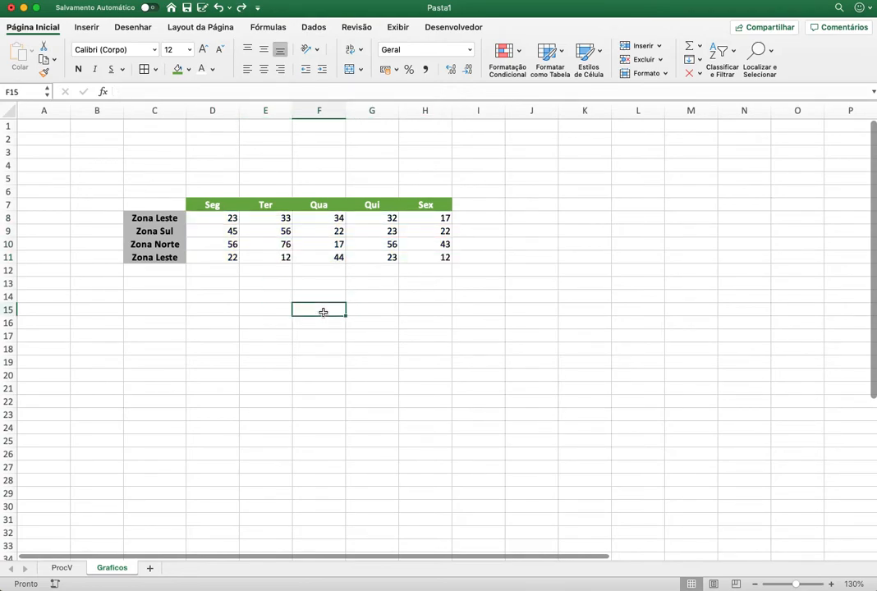
- Insert the recommended clustered column chart for C7:H11, with weekdays as categories, and place it beside the table around columns I to N
left_click_drag(158, 205, 431, 257)
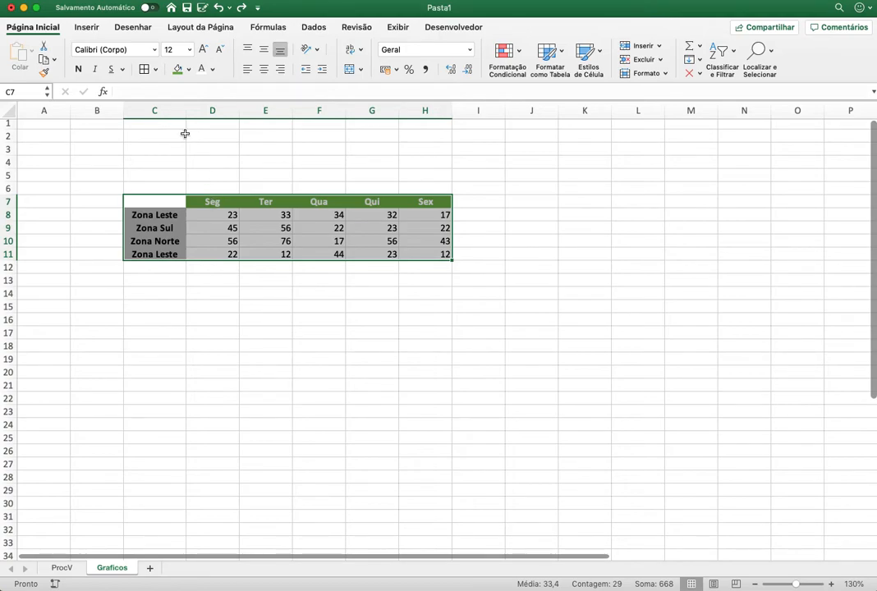
left_click(90, 27)
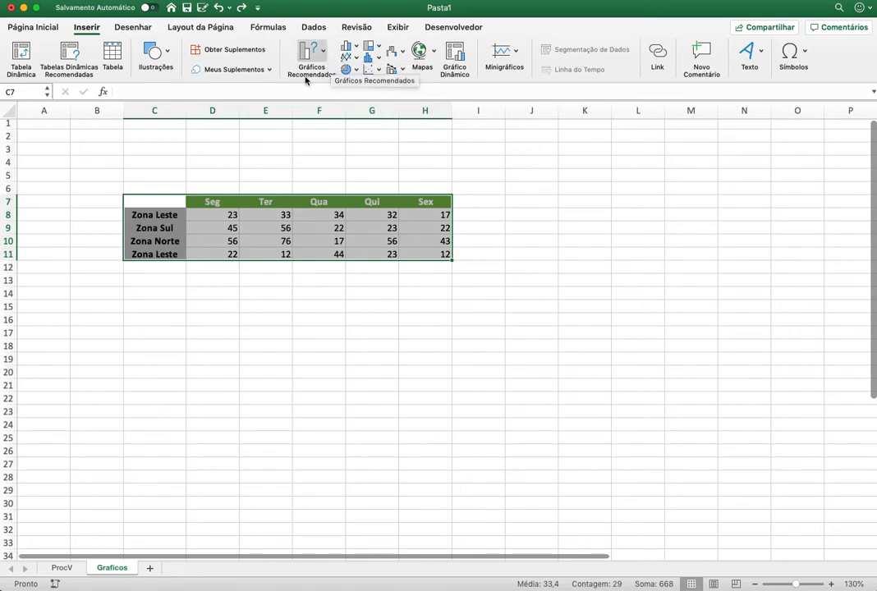
left_click(325, 51)
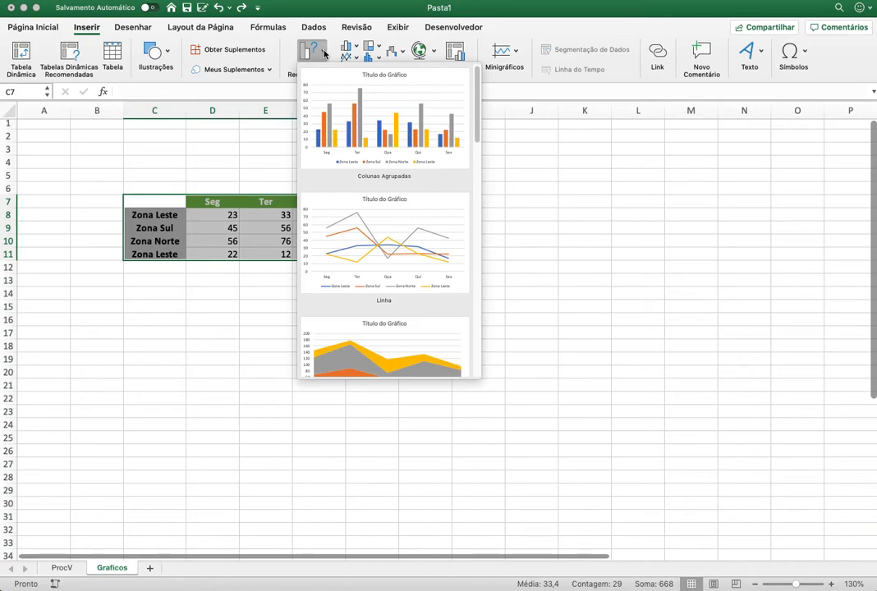
scroll(408, 263, "down", 10)
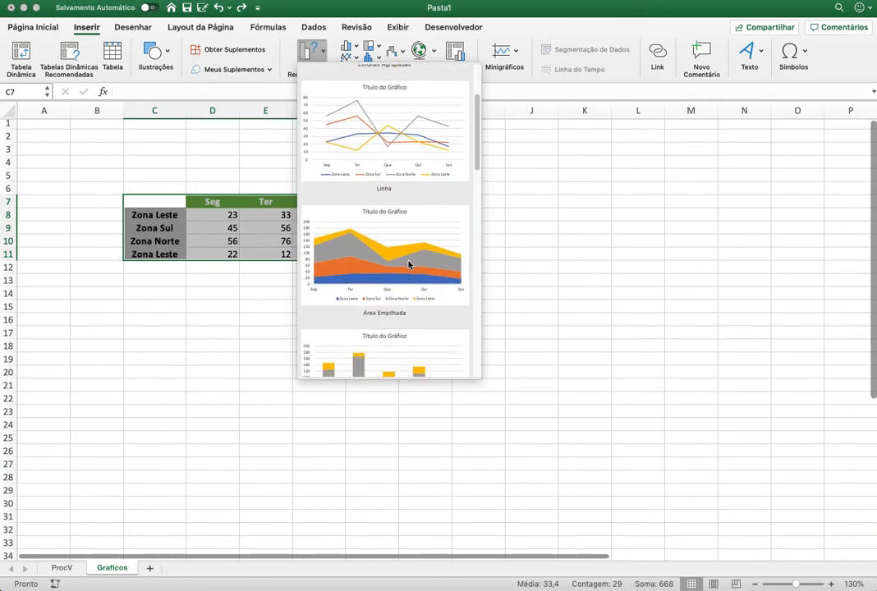
scroll(408, 264, "down", 10)
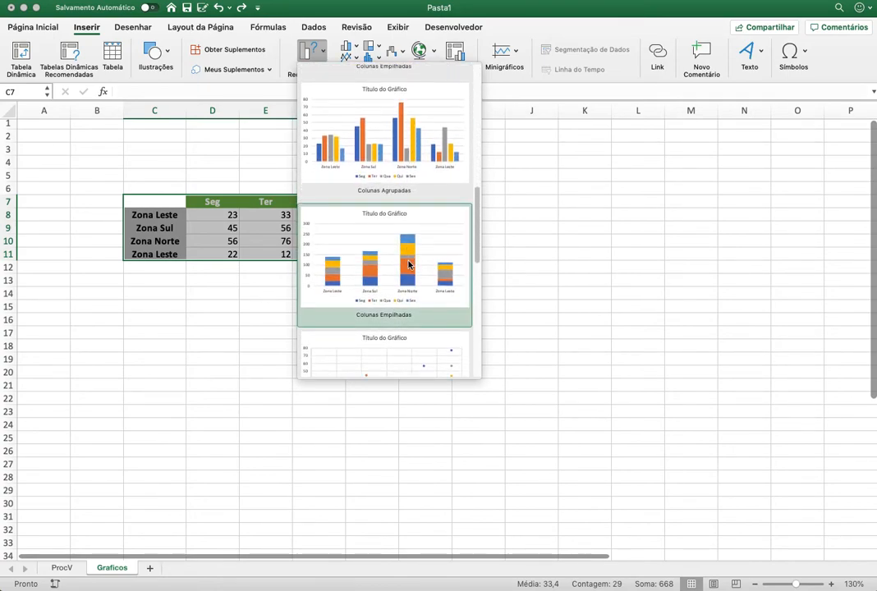
scroll(408, 264, "down", 2)
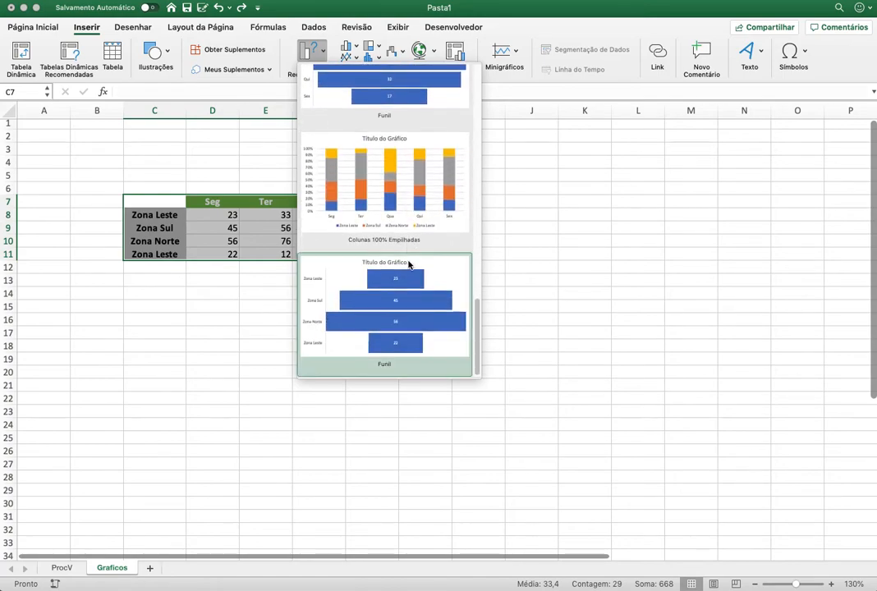
scroll(408, 264, "up", 10)
scroll(408, 264, "up", 8)
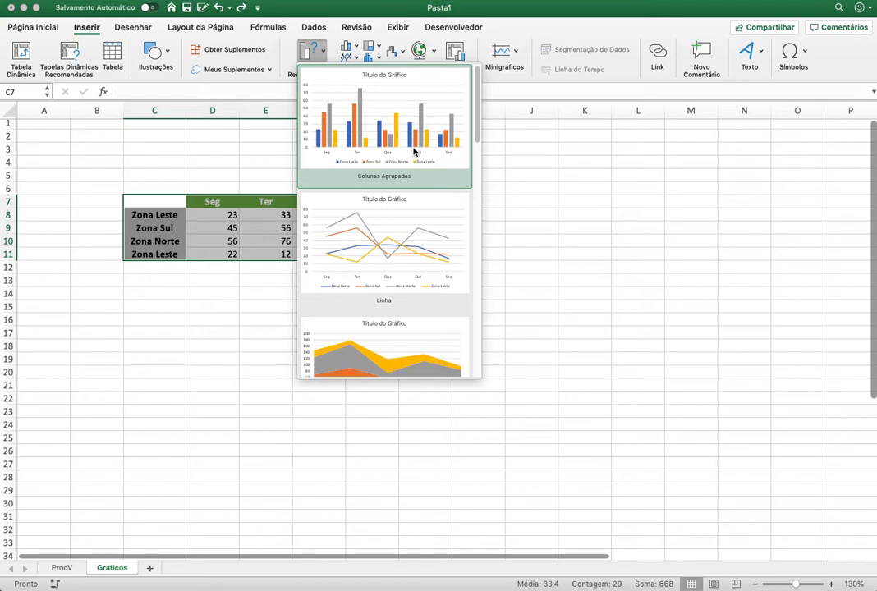
left_click(415, 152)
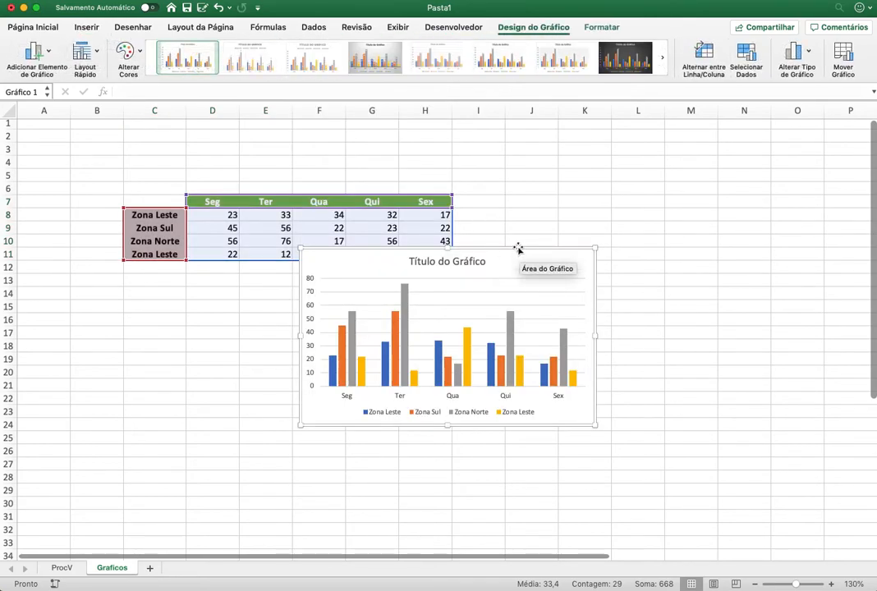
left_click_drag(518, 248, 689, 153)
- Replace the chart title with "Tabela de Vendas" and close the title formatting options
left_click(623, 170)
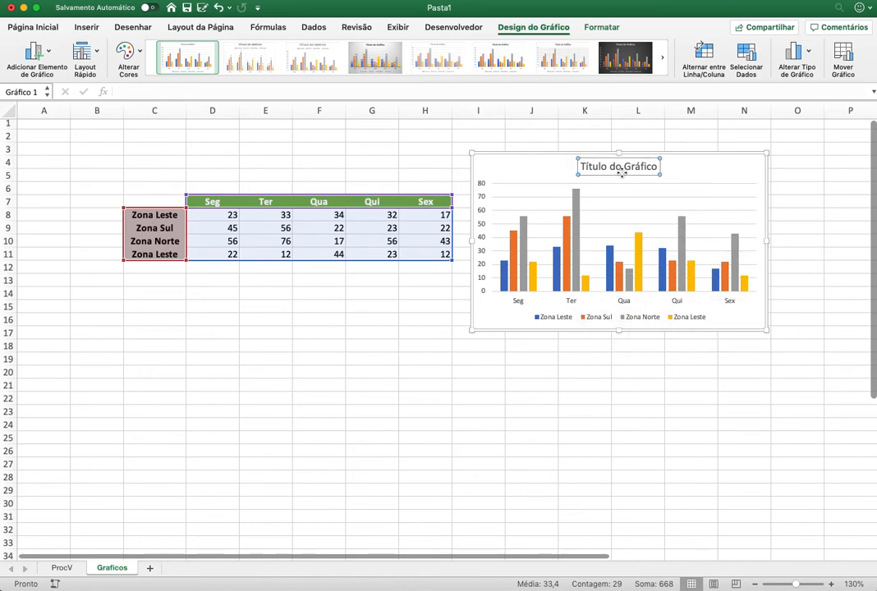
double_click(639, 168)
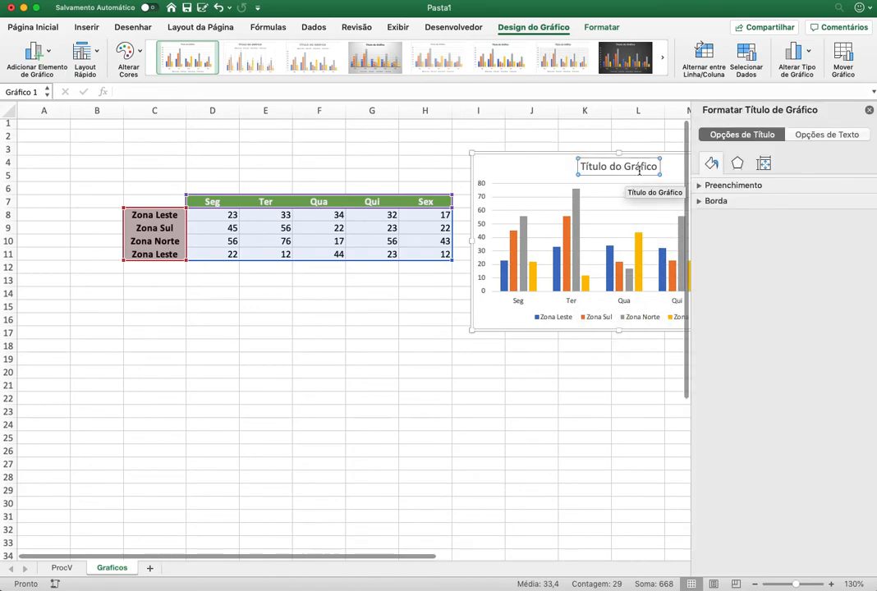
double_click(634, 167)
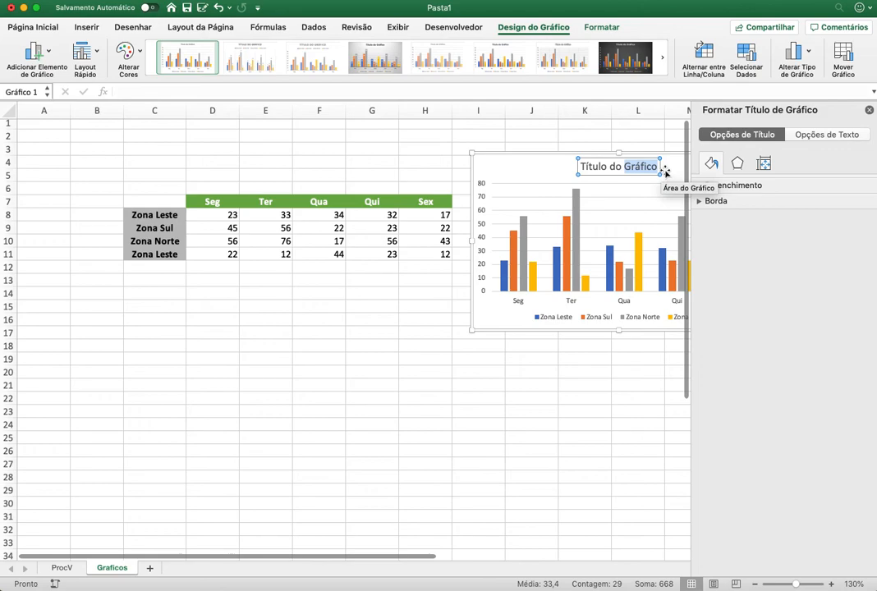
key("BackSpace")
key("BackSpace")
key("BackSpace")
key("BackSpace")
key("BackSpace")
key("BackSpace")
key("BackSpace")
key("BackSpace")
key("BackSpace")
key("BackSpace")
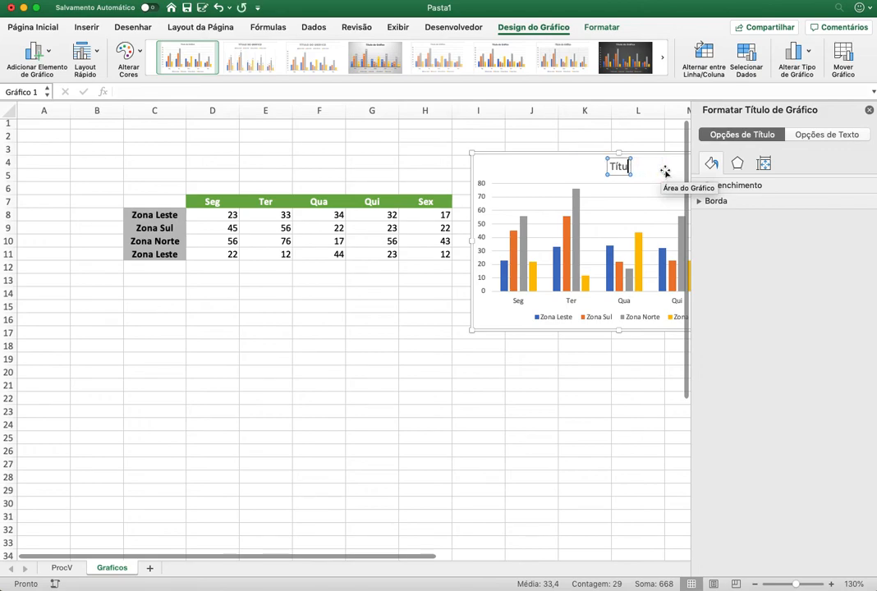
key("BackSpace")
type("Tabela de Vendas")
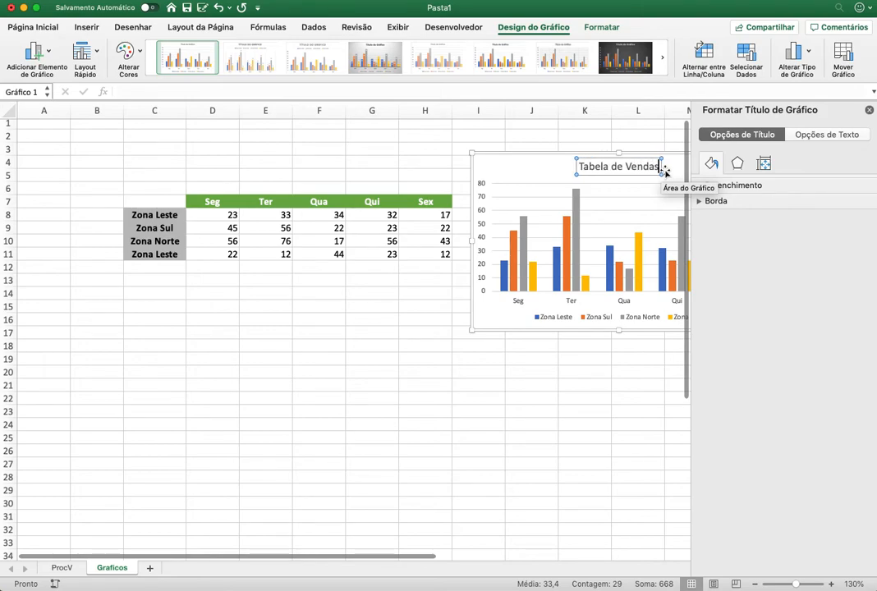
left_click(624, 369)
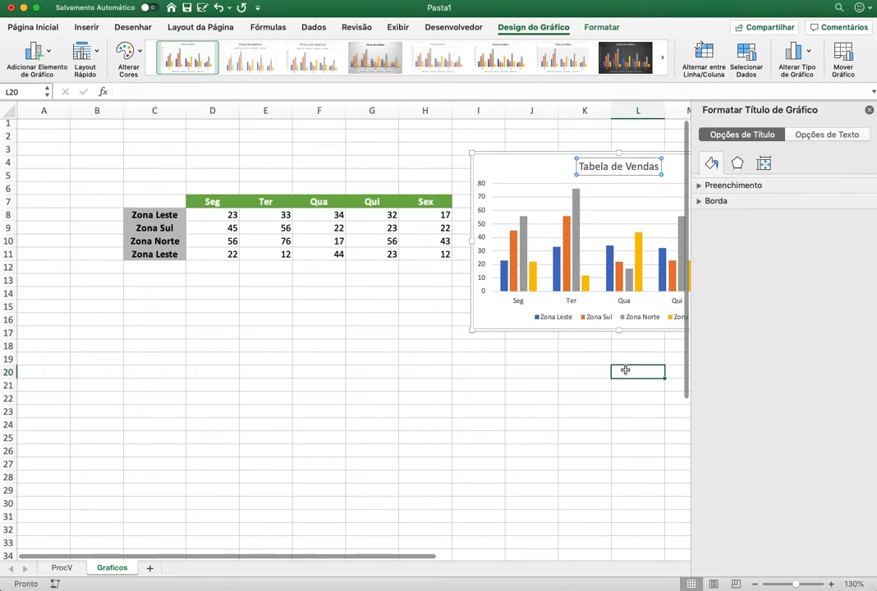
left_click(869, 111)
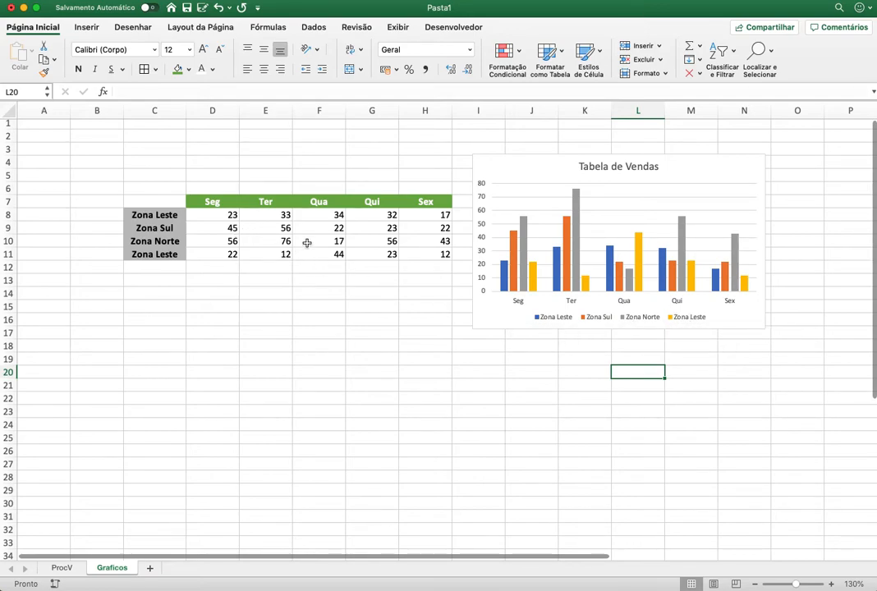
- Set the Zona Norte value for Ter in E10 to 120
left_click(516, 154)
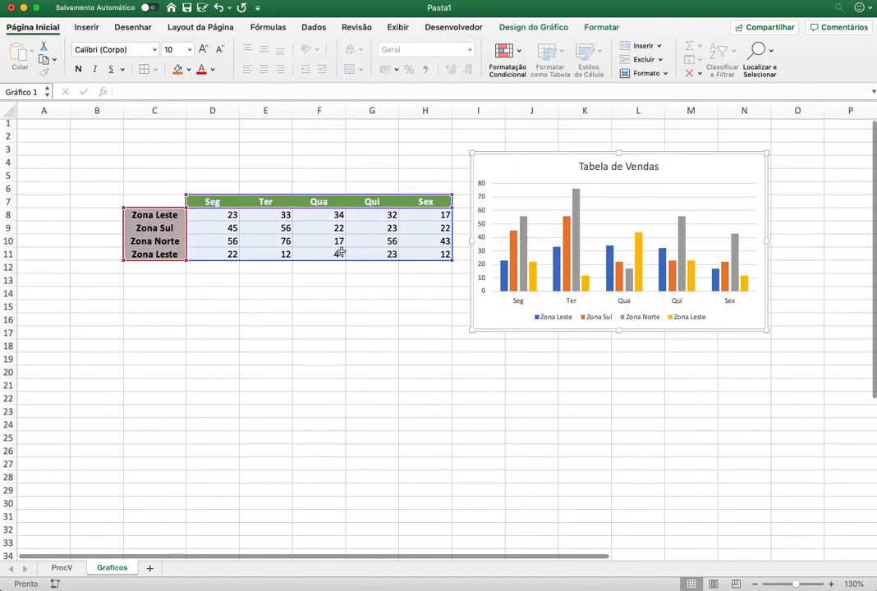
left_click(278, 247)
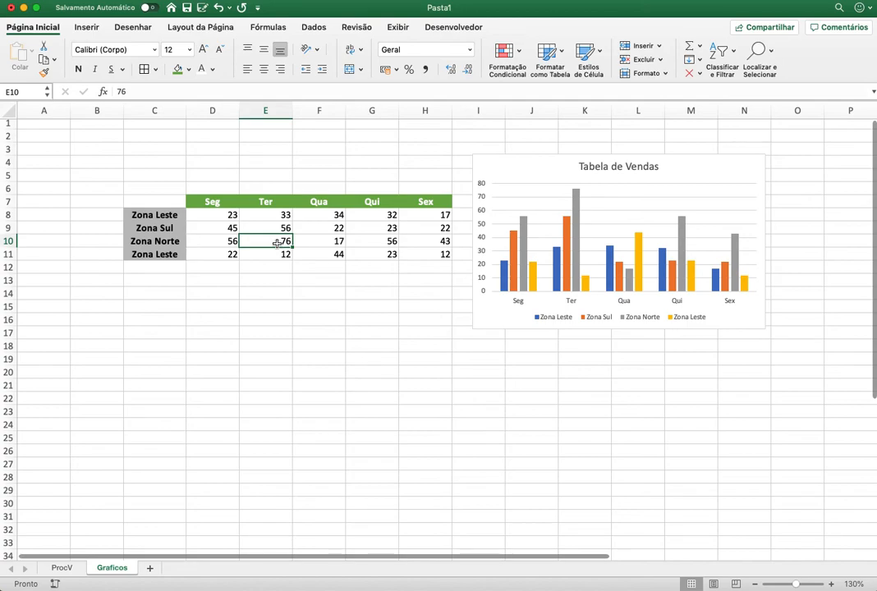
type("120")
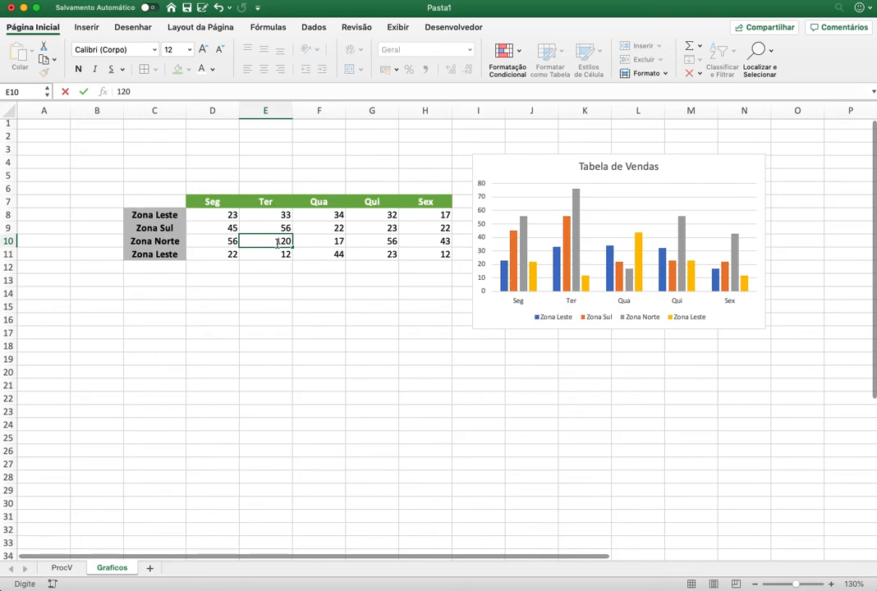
left_click(280, 253)
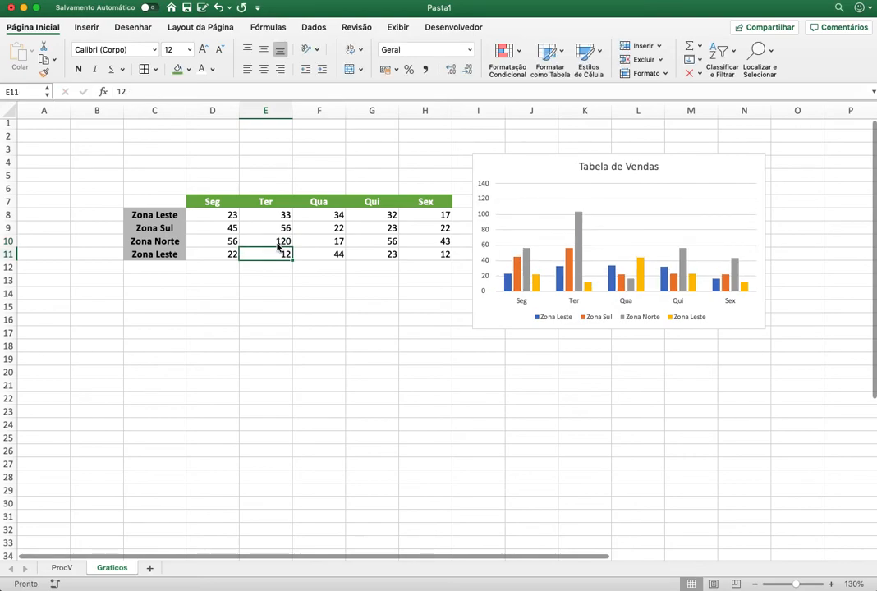
mouse_move(586, 214)
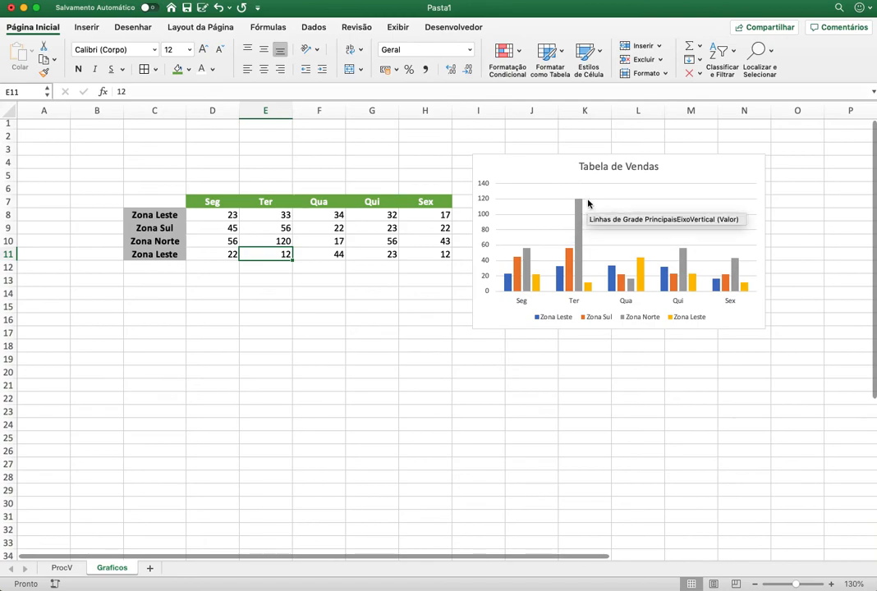
scroll(605, 254, "right", 1)
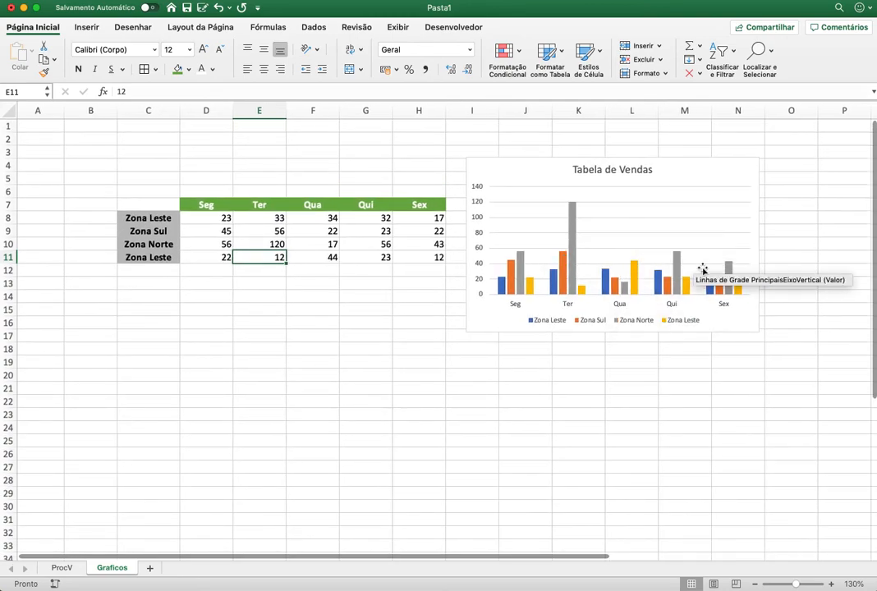
mouse_move(509, 276)
mouse_move(716, 284)
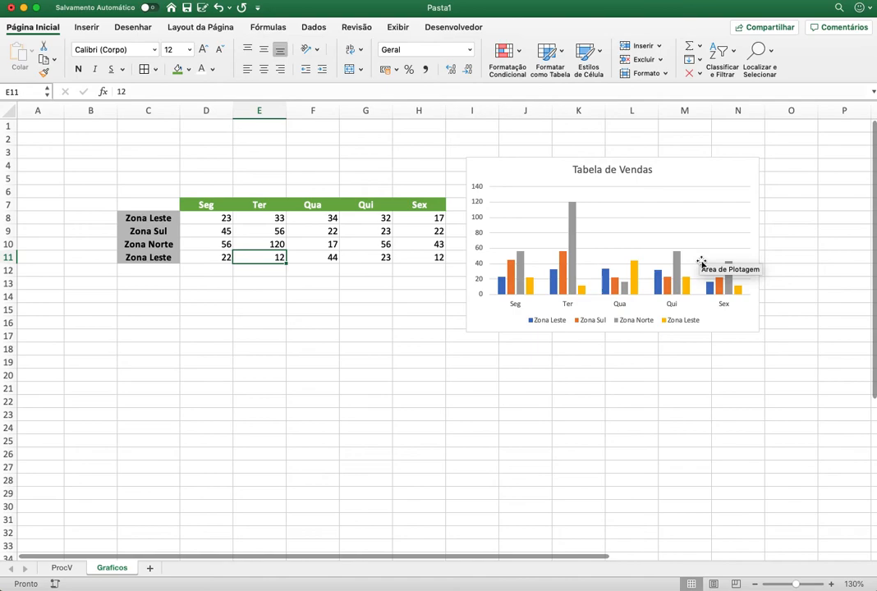
left_click(620, 248)
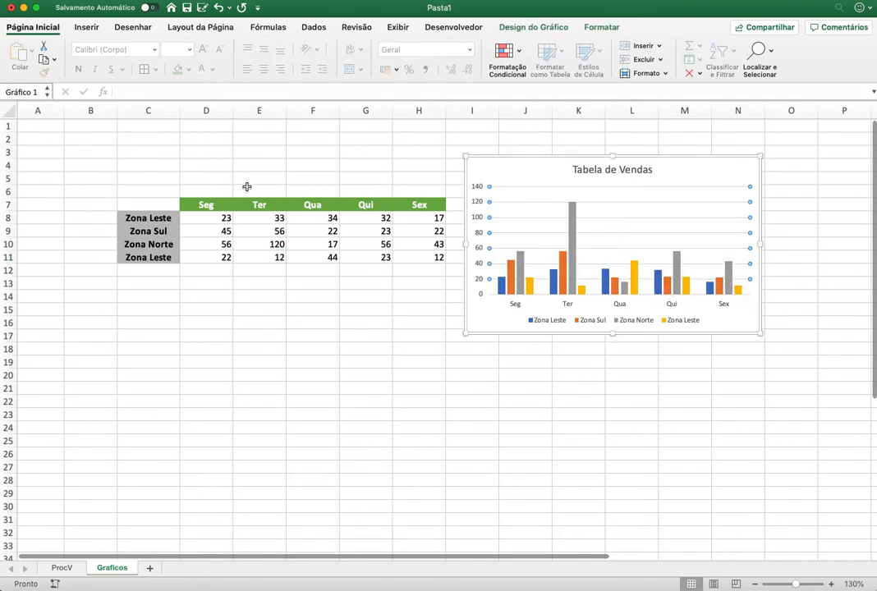
left_click(88, 32)
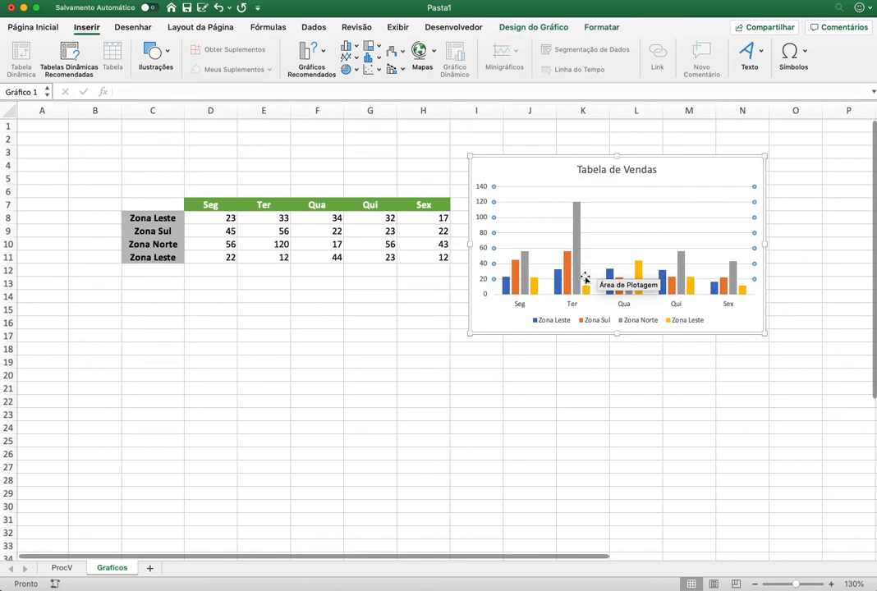
- Set the Zona Norte value for Ter in E10 to 90
left_click(281, 244)
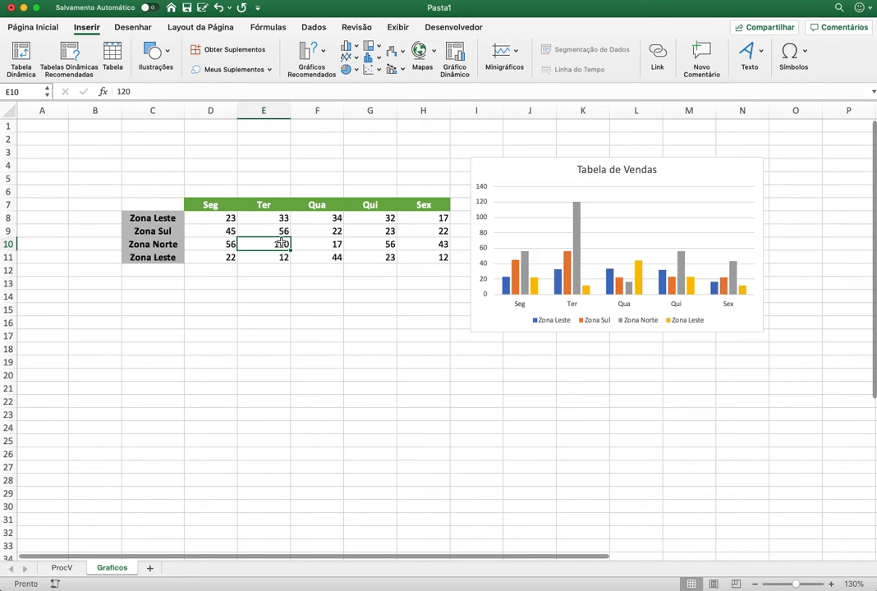
type("90")
key("Return")
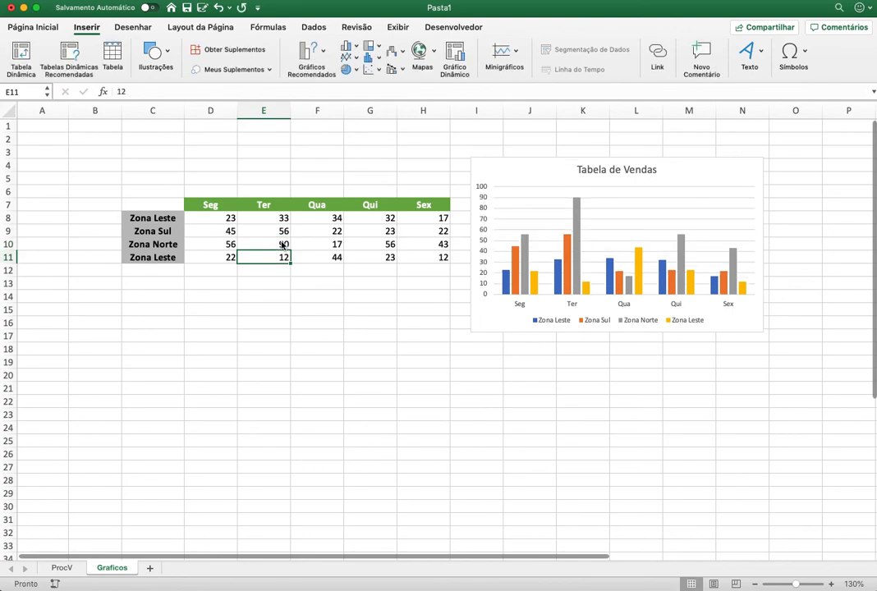